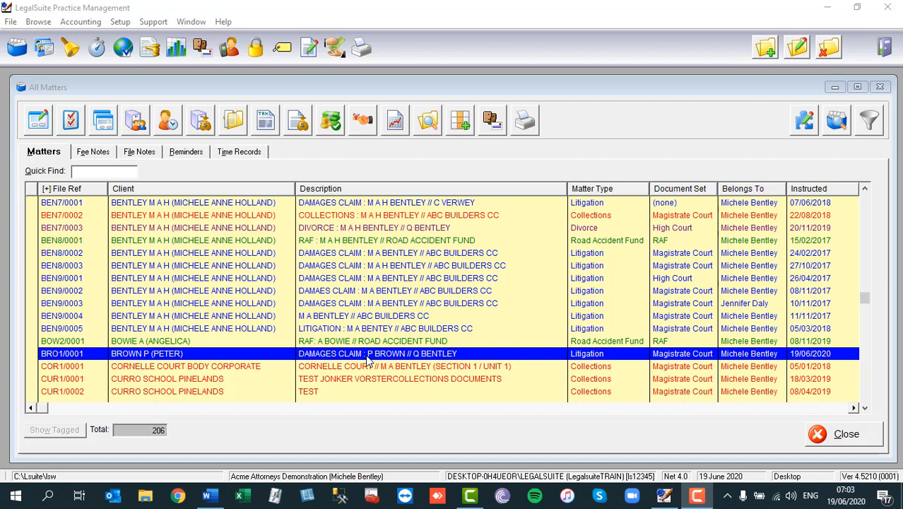
Step: Open the time records of the damages claim matter instructed on 19/06/2020 and start adding a time record
{"action": "left_click", "coordinate": [243, 357]}
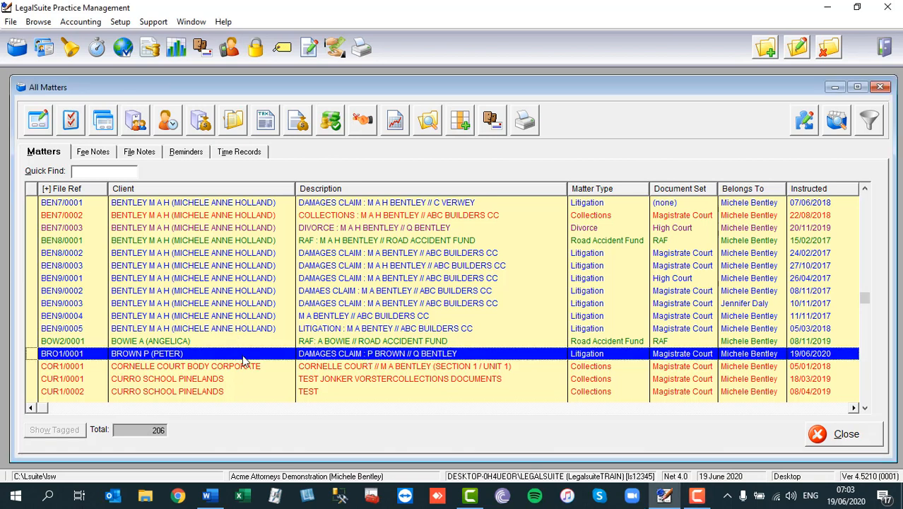
{"action": "left_click", "coordinate": [244, 152]}
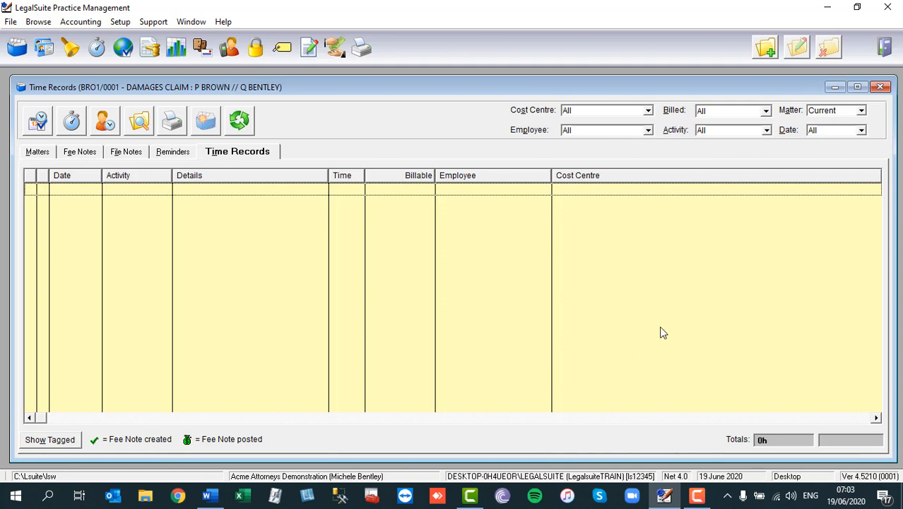
{"action": "left_click", "coordinate": [763, 52]}
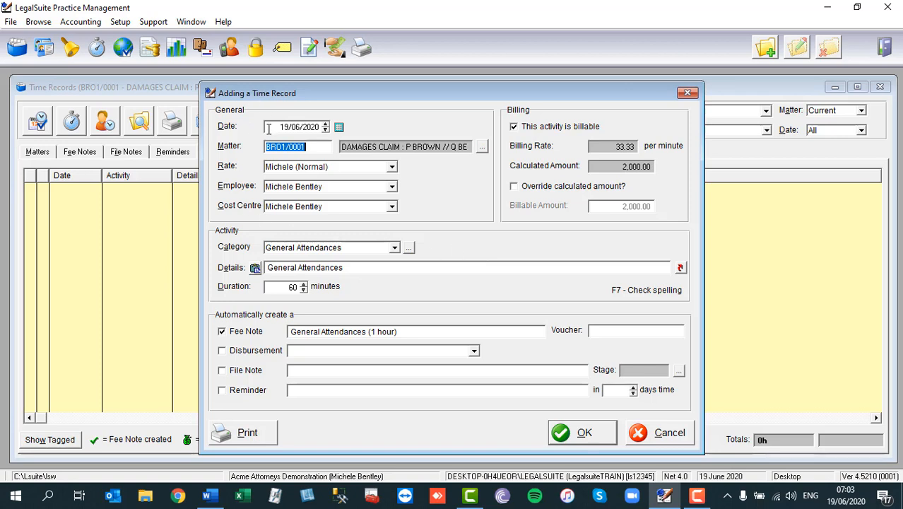
Step: Review the date, matter, calculated amount and per-minute billing rate of the new time record
{"action": "left_click_drag", "start_coordinate": [280, 127], "coordinate": [329, 132]}
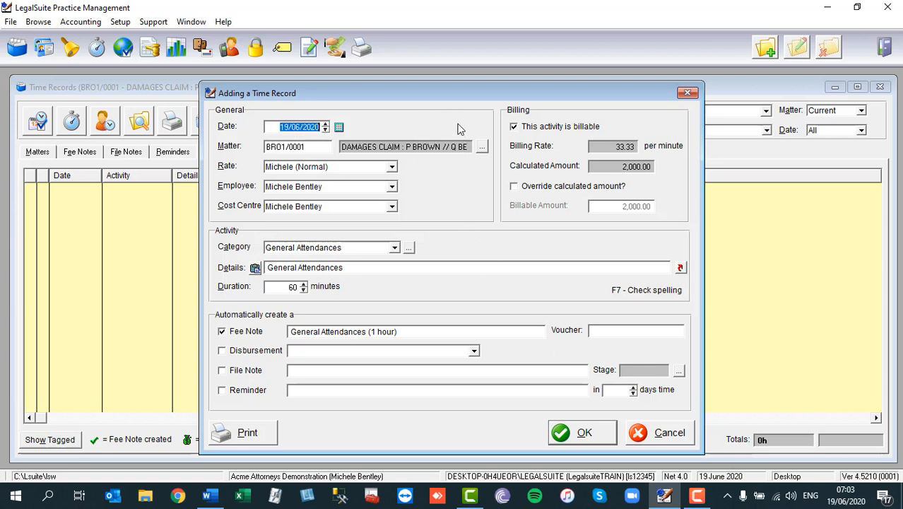
{"action": "left_click_drag", "start_coordinate": [316, 147], "coordinate": [258, 146]}
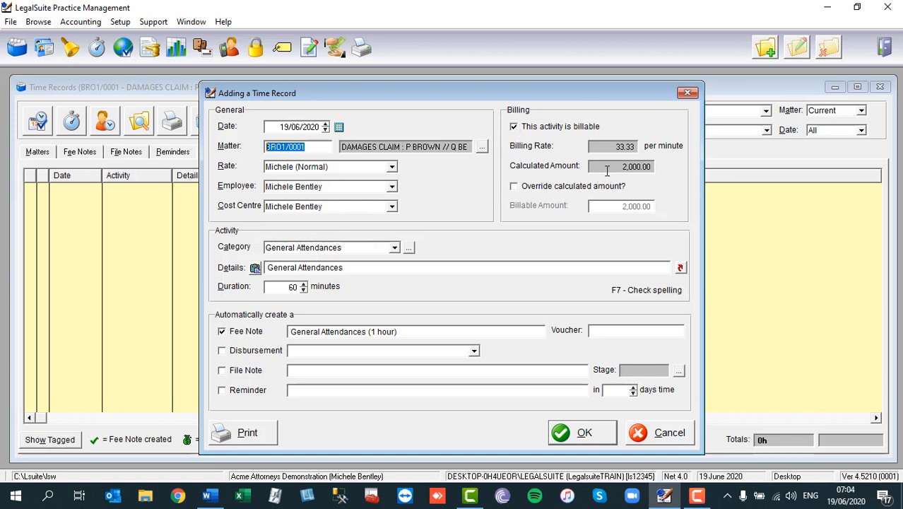
{"action": "left_click", "coordinate": [653, 168]}
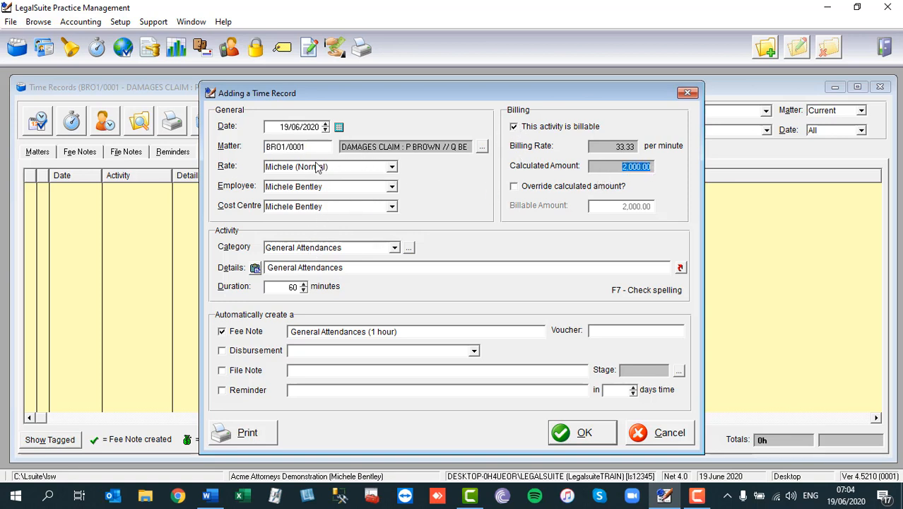
{"action": "left_click", "coordinate": [611, 145]}
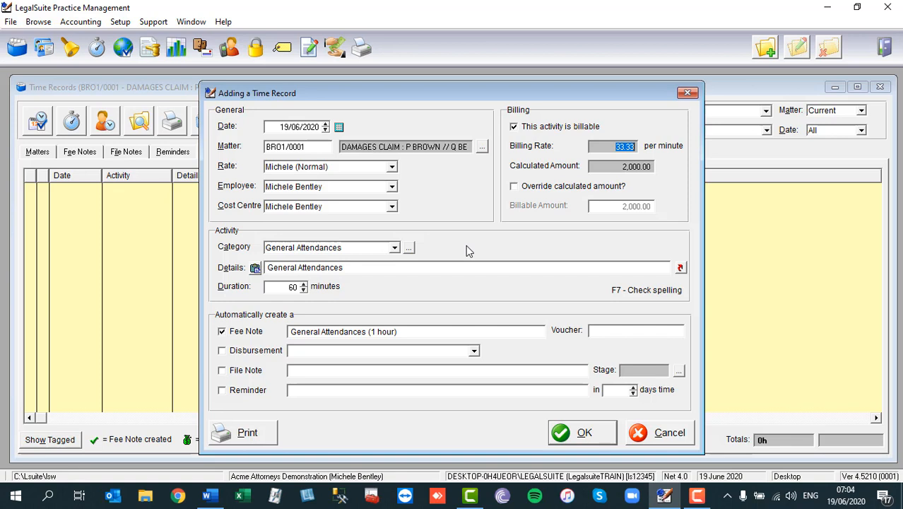
Step: Look through the available time-based activities and find where time recording activities are set up
{"action": "left_click", "coordinate": [394, 248]}
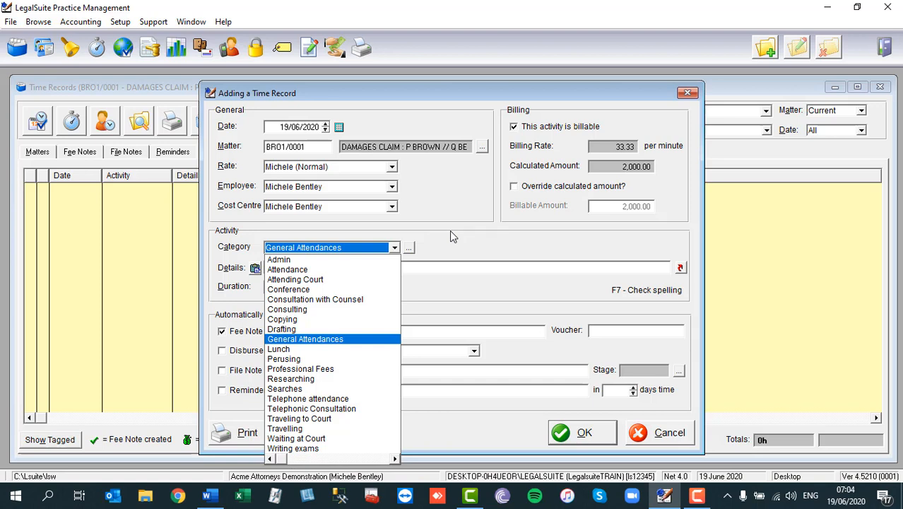
{"action": "left_click", "coordinate": [408, 248]}
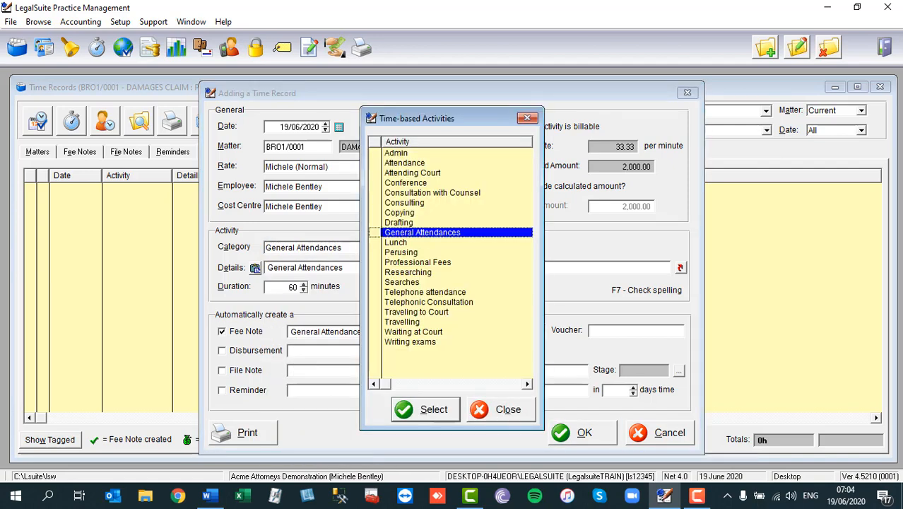
{"action": "left_click", "coordinate": [503, 419]}
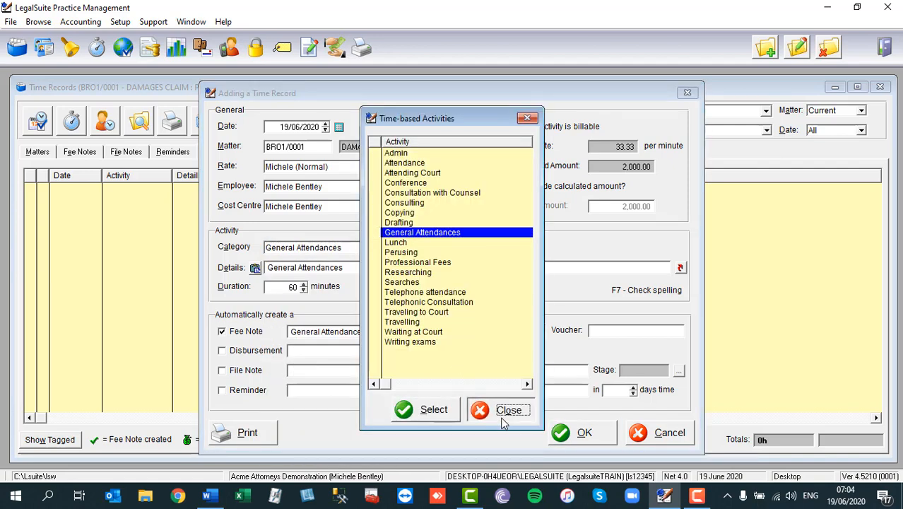
{"action": "left_click", "coordinate": [124, 23]}
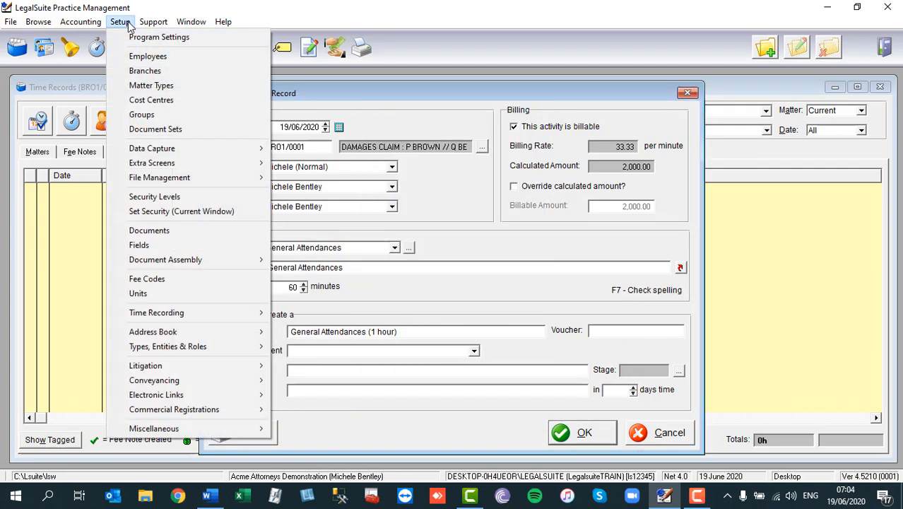
{"action": "mouse_move", "coordinate": [213, 315]}
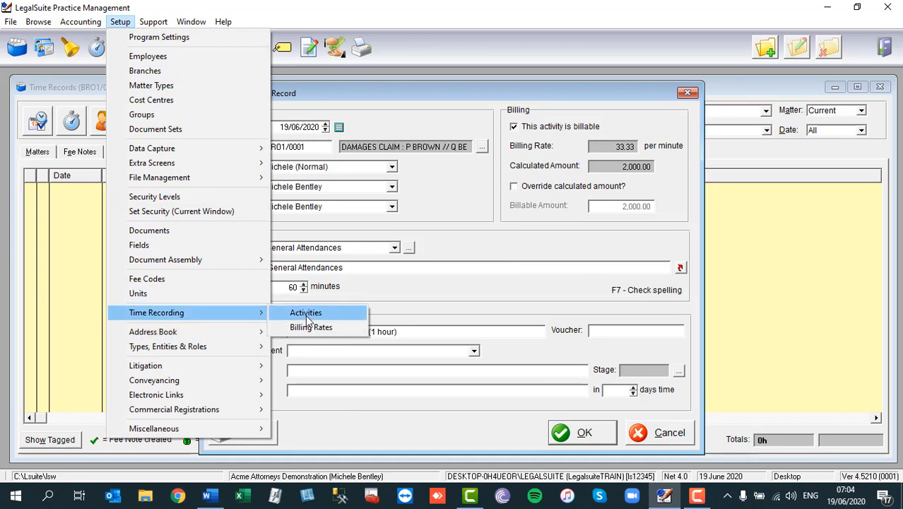
{"action": "left_click", "coordinate": [445, 205]}
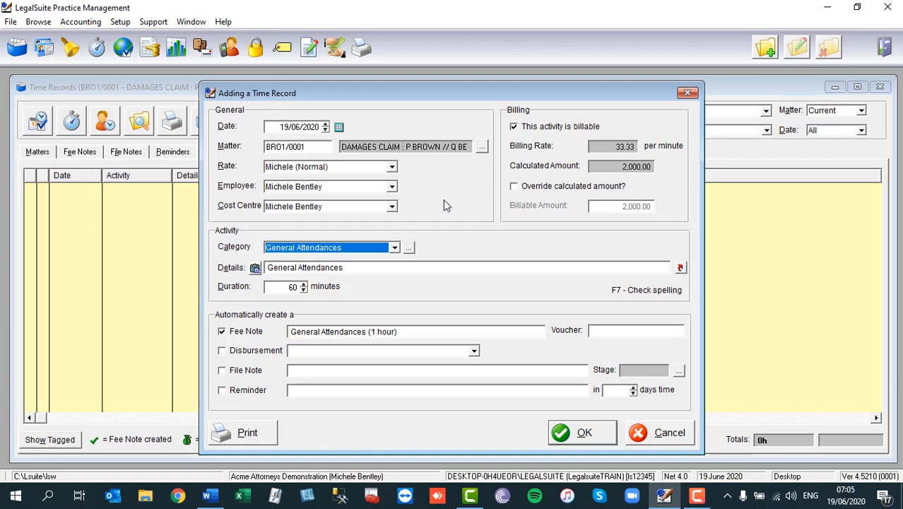
Step: Set the activity category to Consulting and complete the details as "Consultation with Client"
{"action": "left_click", "coordinate": [395, 249]}
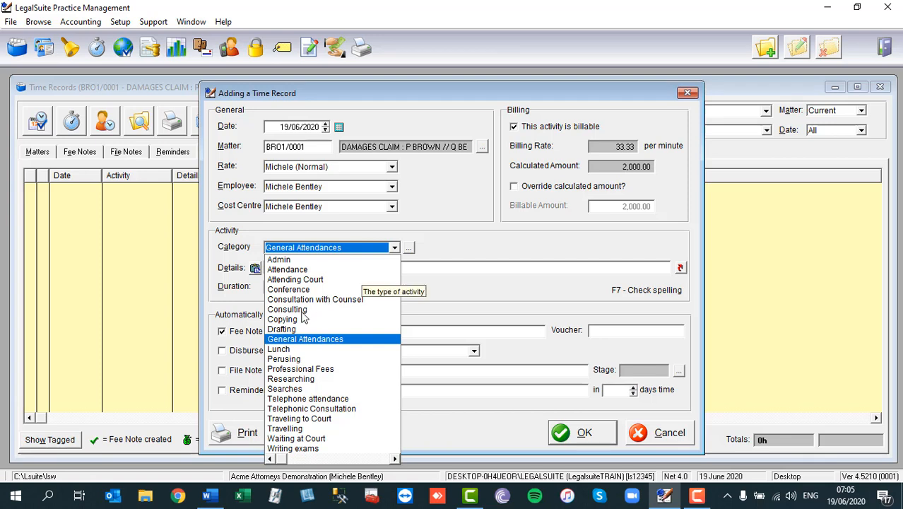
{"action": "left_click", "coordinate": [300, 311]}
{"action": "left_click", "coordinate": [348, 269]}
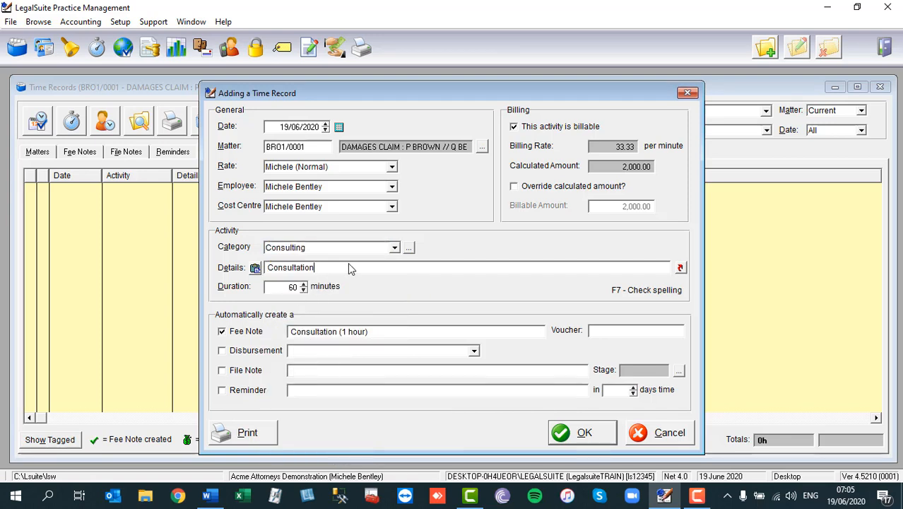
{"action": "type", "text": "with Client"}
Step: Set the consultation's duration to 20 minutes, include an automatic file note, and save the time record
{"action": "left_click_drag", "start_coordinate": [288, 288], "coordinate": [302, 290]}
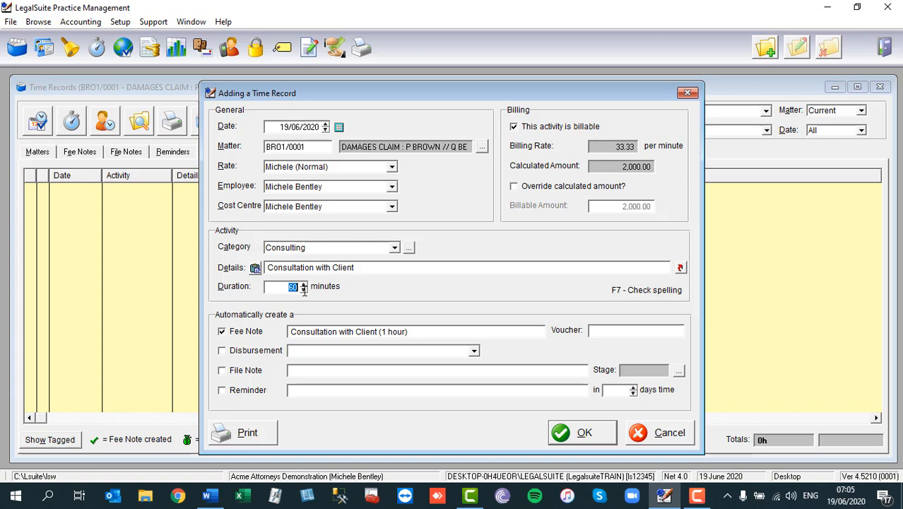
{"action": "type", "text": "20"}
{"action": "key", "text": "Tab"}
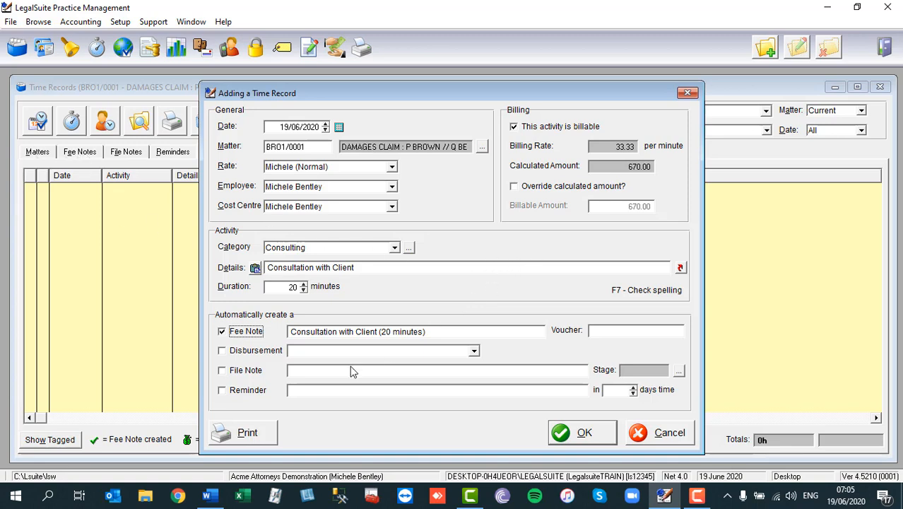
{"action": "left_click", "coordinate": [223, 372]}
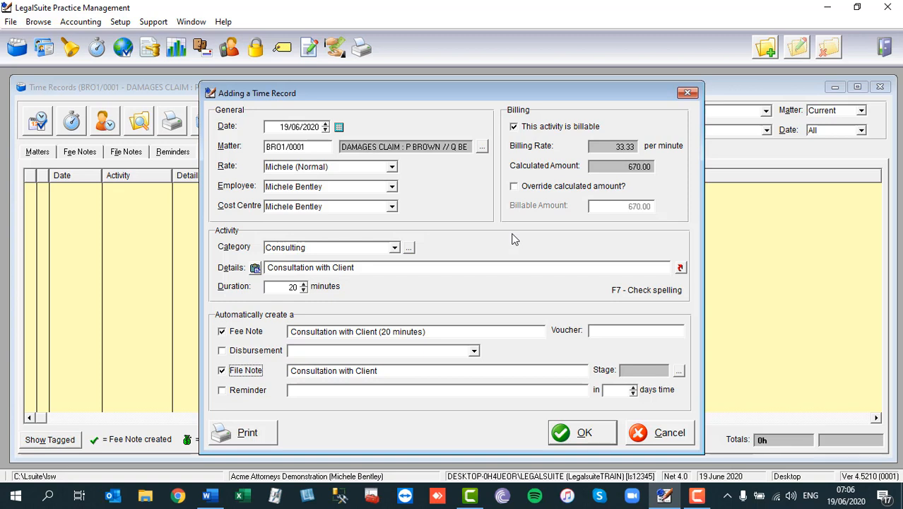
{"action": "left_click", "coordinate": [585, 432]}
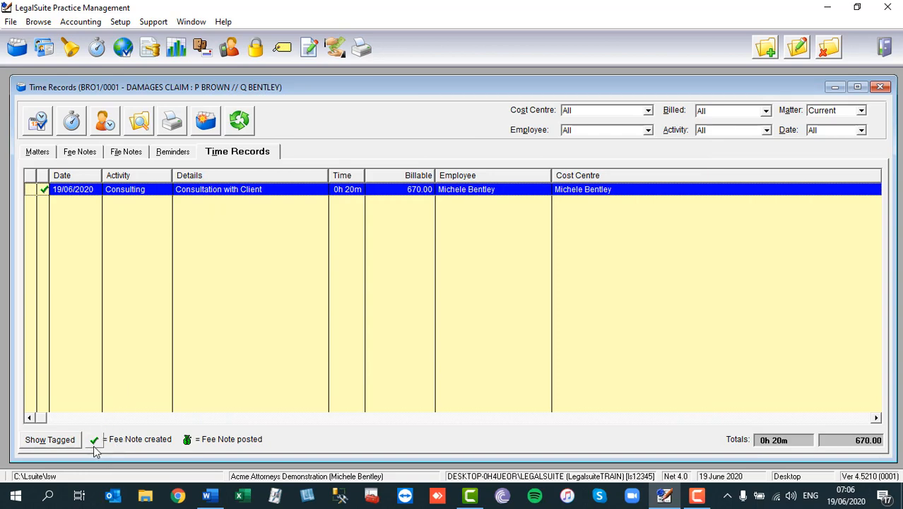
Step: Check the fee note, the time and billable totals, and the file note created from the consultation record
{"action": "left_click", "coordinate": [80, 152]}
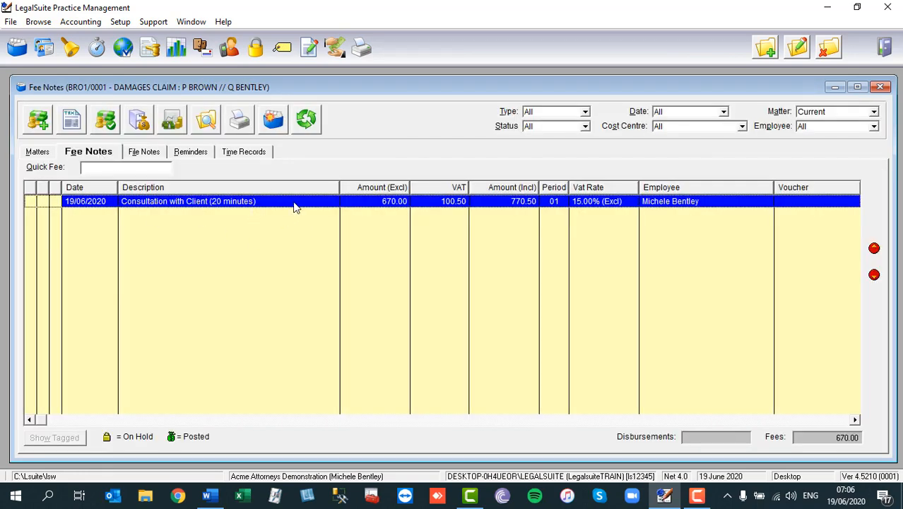
{"action": "left_click", "coordinate": [244, 151]}
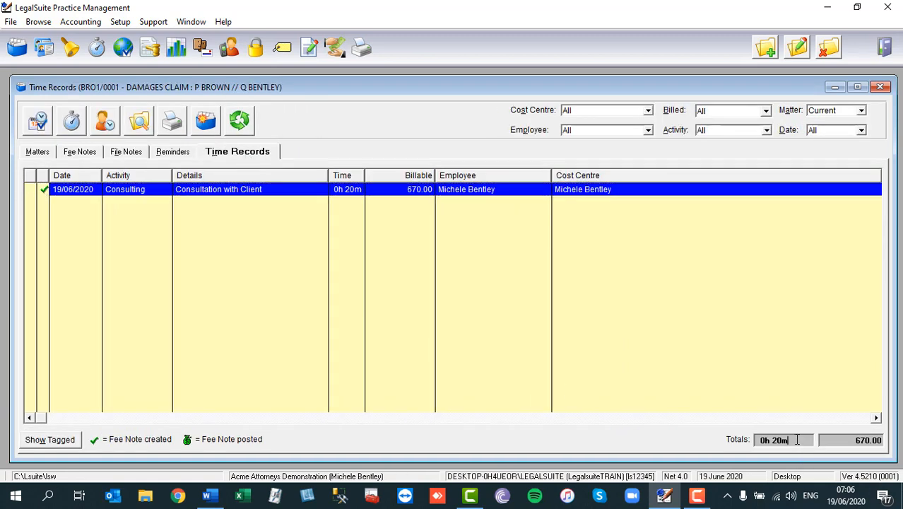
{"action": "left_click_drag", "start_coordinate": [797, 439], "coordinate": [738, 442]}
{"action": "left_click", "coordinate": [846, 440]}
{"action": "left_click_drag", "start_coordinate": [846, 439], "coordinate": [880, 439]}
{"action": "left_click", "coordinate": [139, 151]}
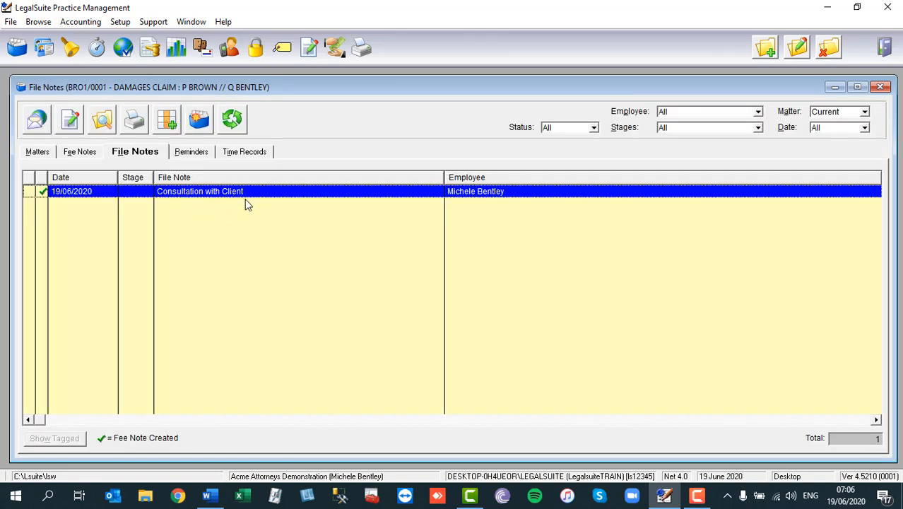
{"action": "left_click", "coordinate": [256, 153]}
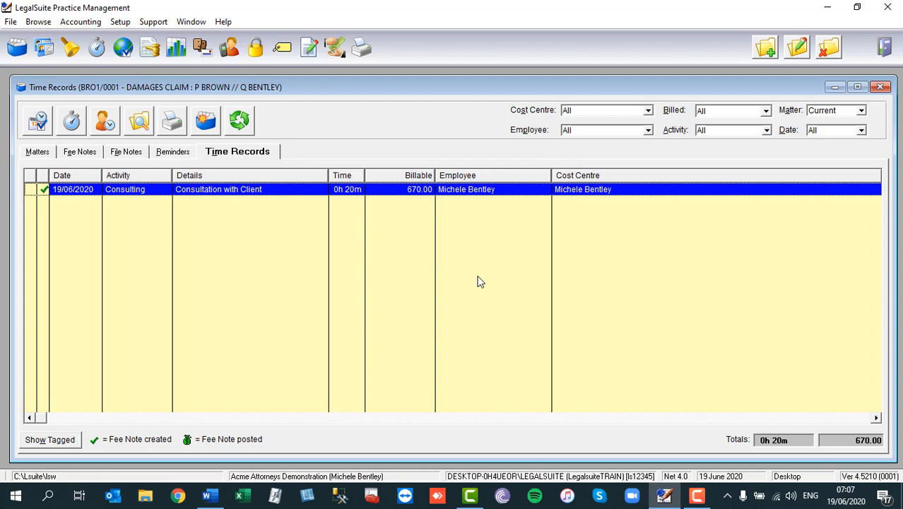
Step: Start a second time record with category Telephone attendance and details "Telephone Attendance with Client"
{"action": "left_click", "coordinate": [767, 54]}
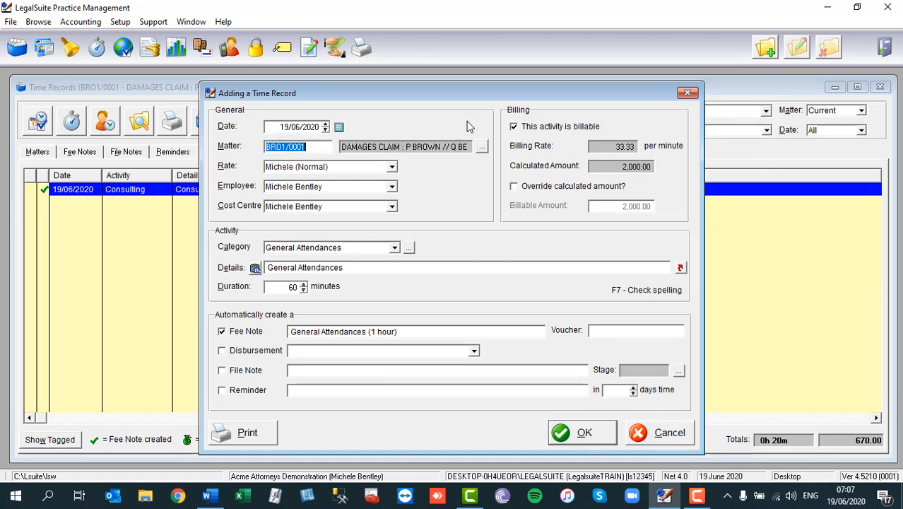
{"action": "left_click", "coordinate": [394, 250]}
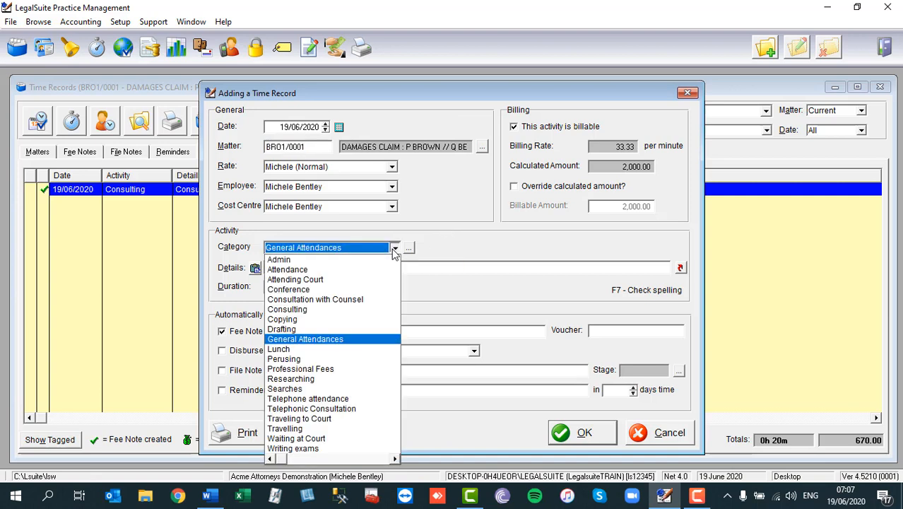
{"action": "left_click", "coordinate": [337, 400]}
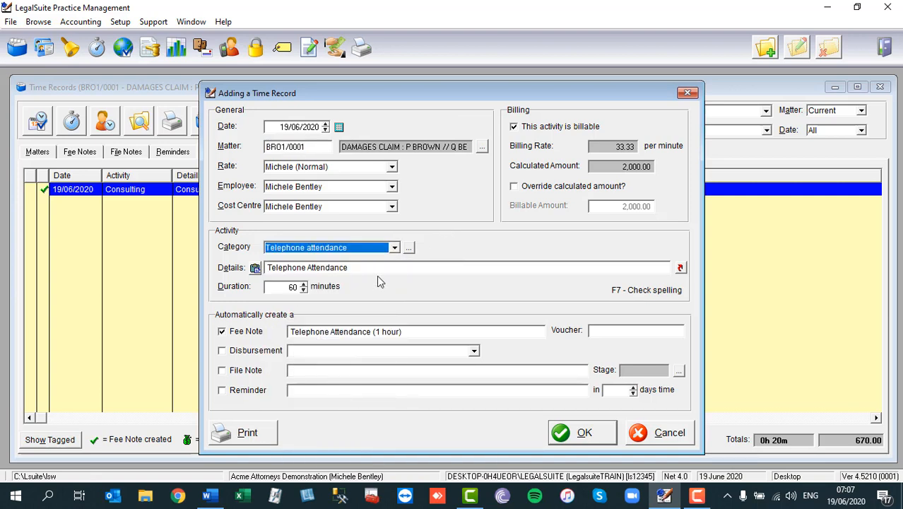
{"action": "left_click", "coordinate": [385, 273]}
{"action": "type", "text": "with Client"}
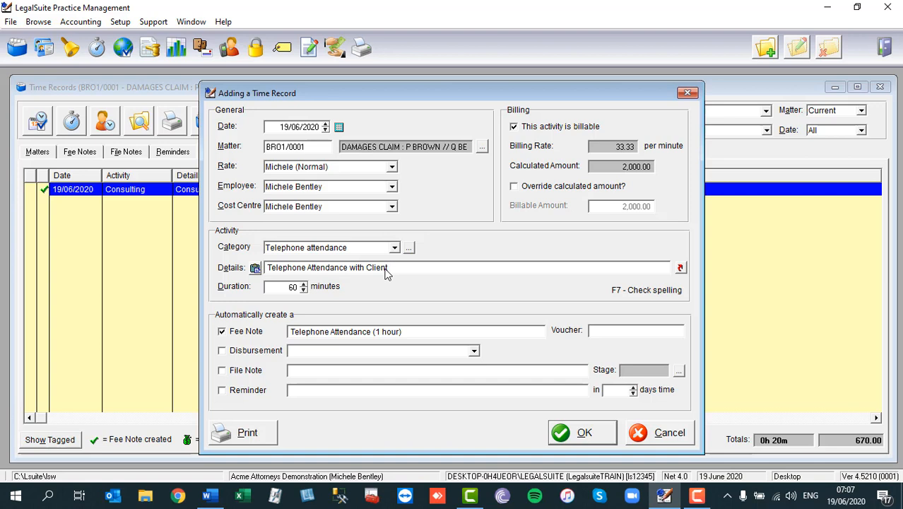
Step: Set the telephone attendance's duration to 5 minutes and include an automatic file note
{"action": "left_click", "coordinate": [289, 286]}
{"action": "type", "text": "5"}
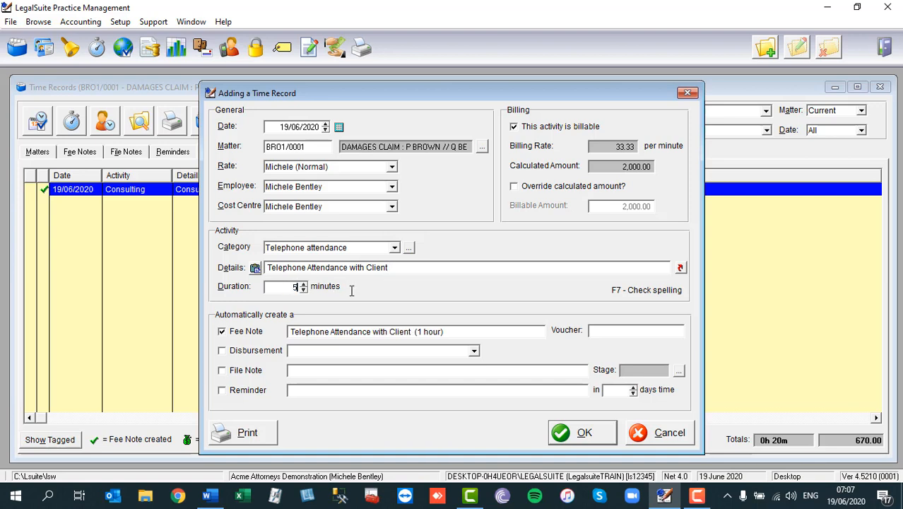
{"action": "left_click", "coordinate": [233, 374]}
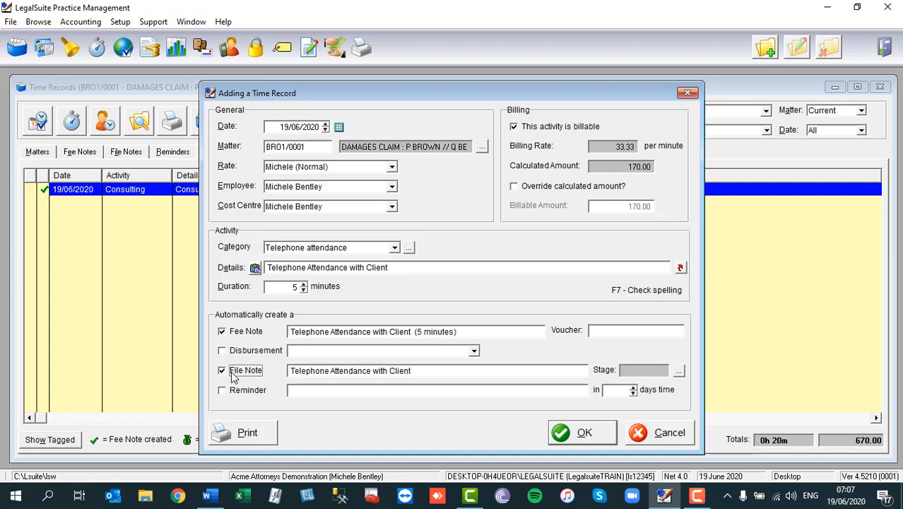
Step: Add a Cell Phone Charge disbursement to the time record and save it with 5 minutes charged
{"action": "left_click", "coordinate": [224, 352]}
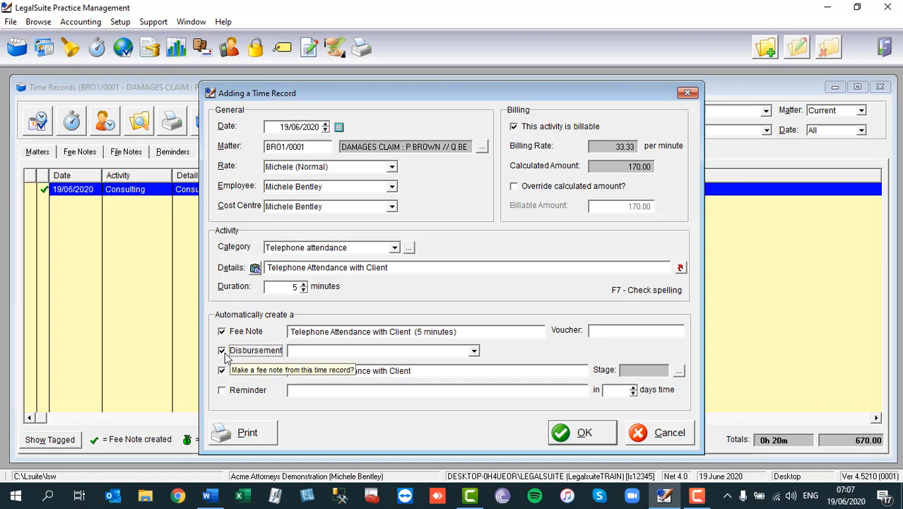
{"action": "left_click", "coordinate": [473, 351]}
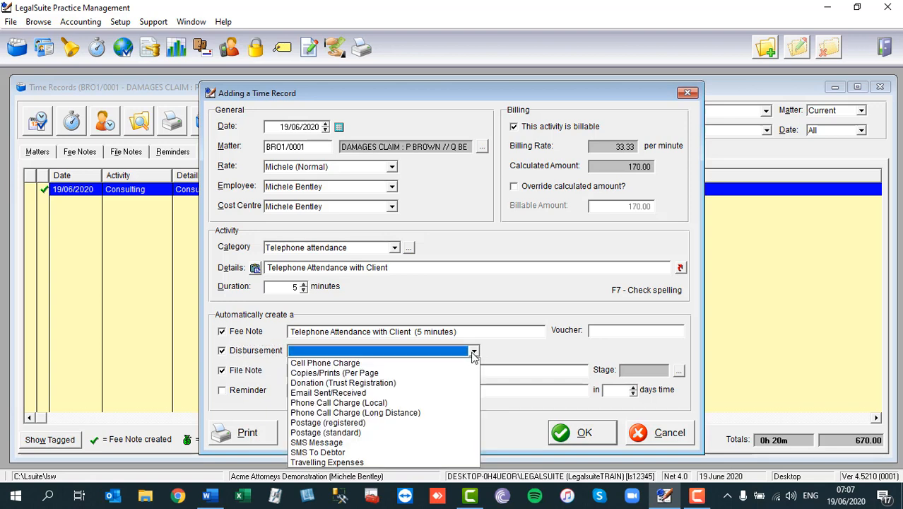
{"action": "left_click", "coordinate": [327, 363]}
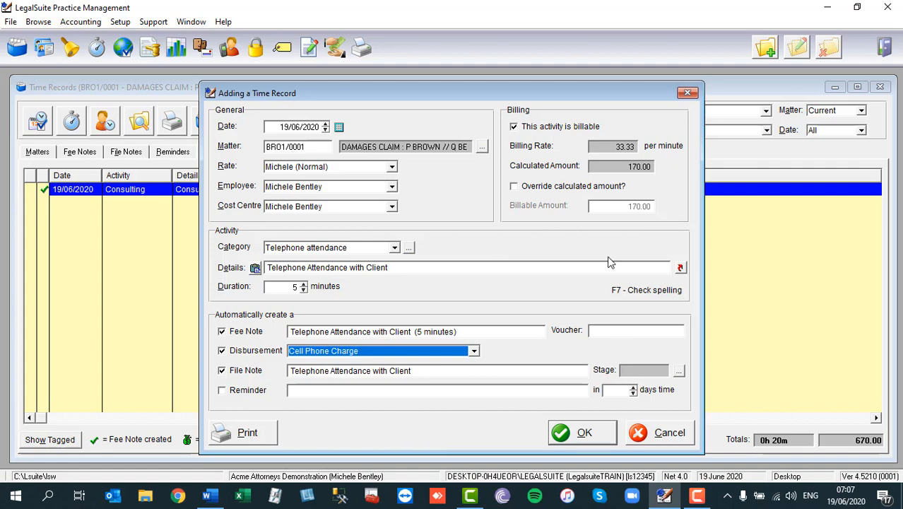
{"action": "left_click", "coordinate": [582, 432]}
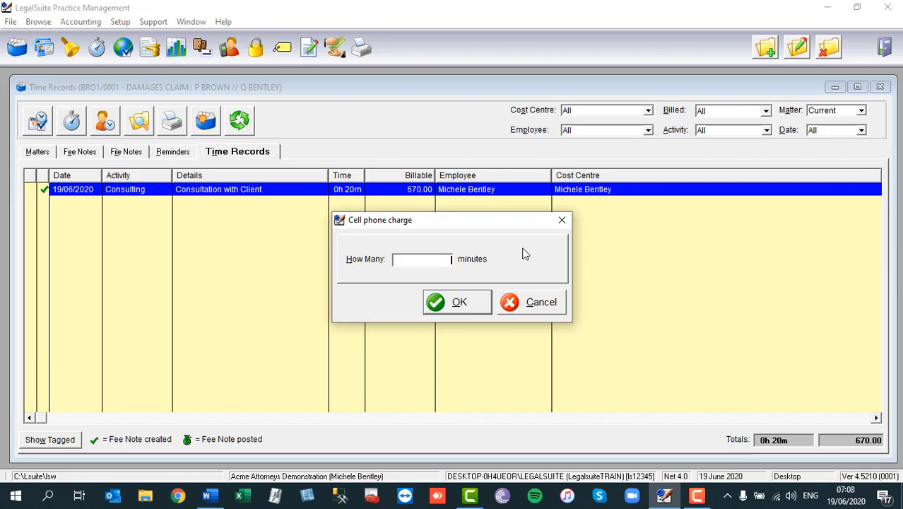
{"action": "type", "text": "5"}
{"action": "left_click", "coordinate": [457, 302]}
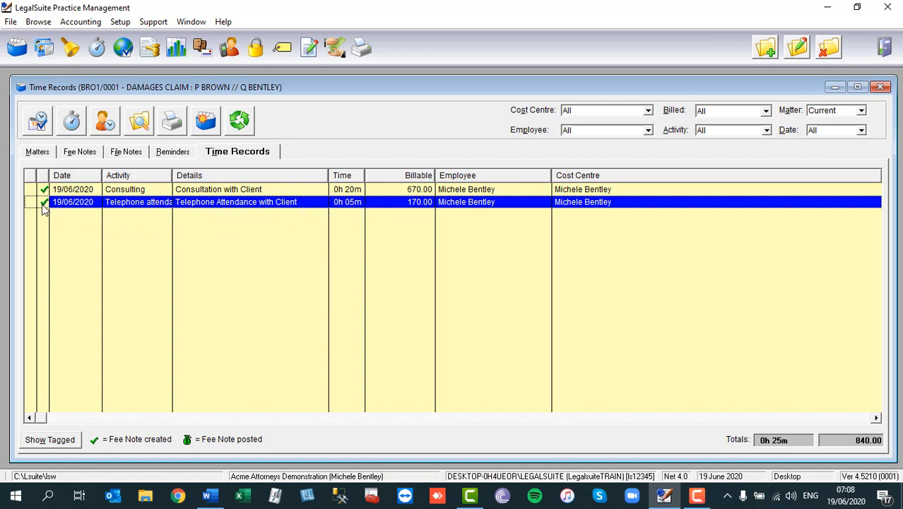
Step: Review the time record totals, the telephone attendance file note, and the fee notes for the call and the cell phone charge
{"action": "left_click_drag", "start_coordinate": [793, 438], "coordinate": [762, 440]}
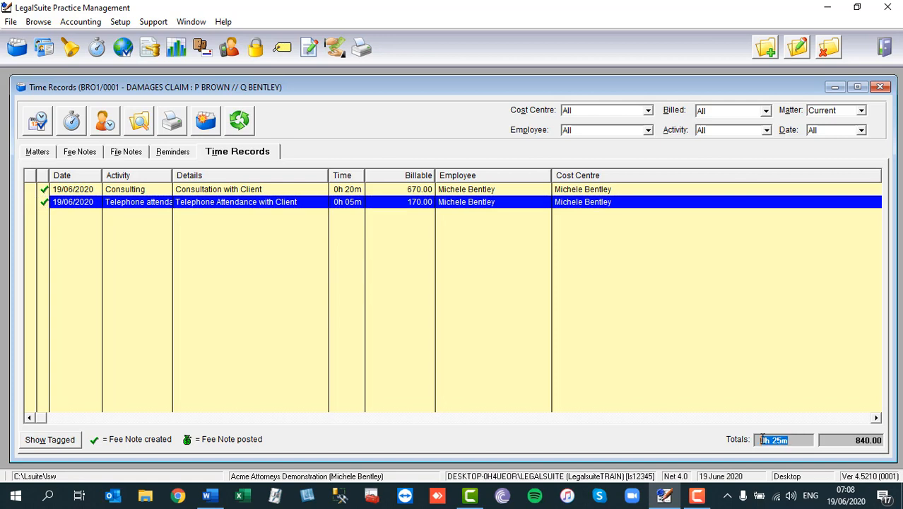
{"action": "left_click", "coordinate": [847, 440]}
{"action": "left_click_drag", "start_coordinate": [847, 440], "coordinate": [883, 440]}
{"action": "left_click", "coordinate": [127, 152]}
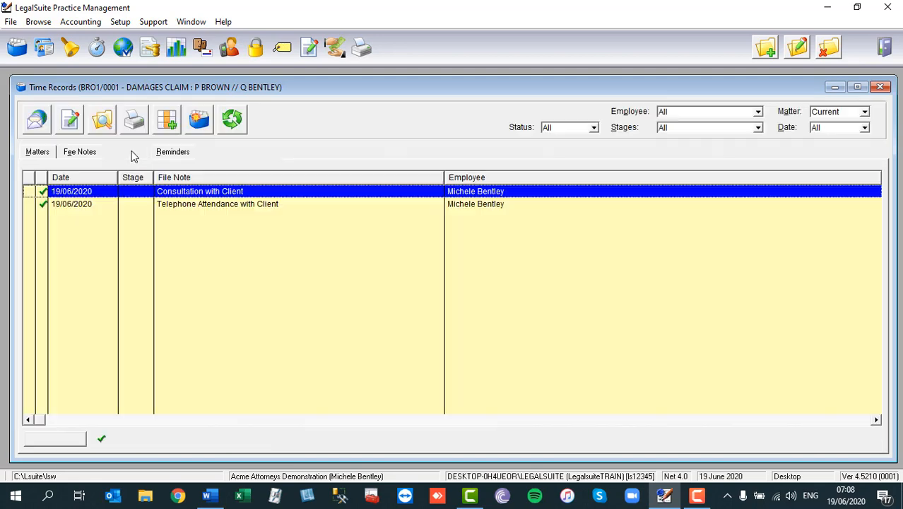
{"action": "left_click", "coordinate": [269, 205]}
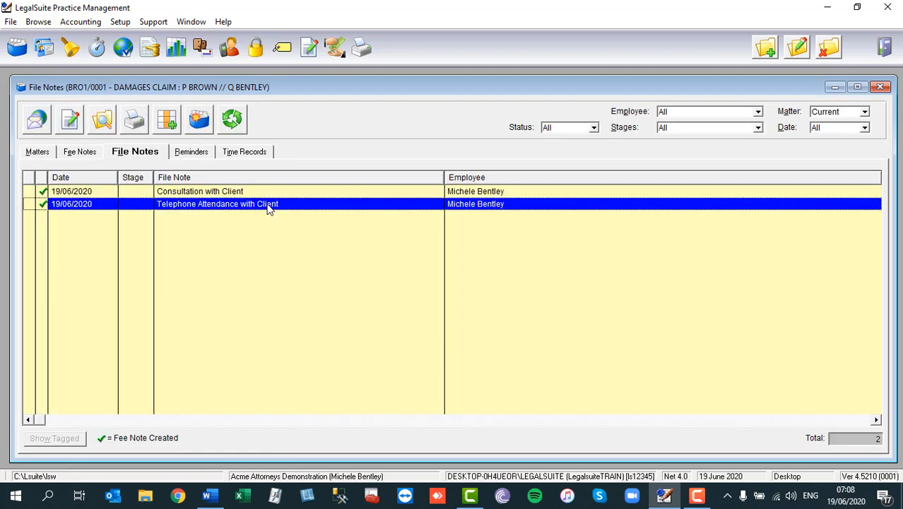
{"action": "left_click", "coordinate": [80, 152]}
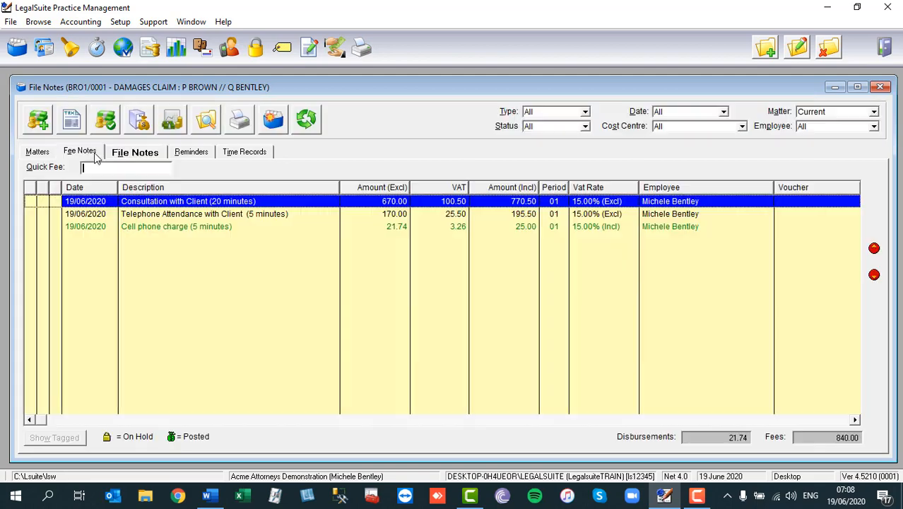
{"action": "left_click", "coordinate": [258, 216]}
{"action": "left_click", "coordinate": [228, 230]}
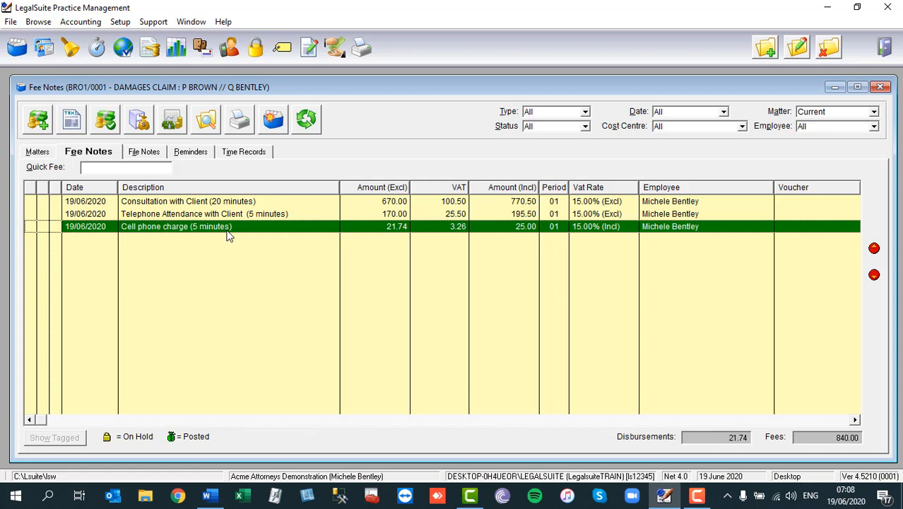
{"action": "left_click", "coordinate": [261, 154]}
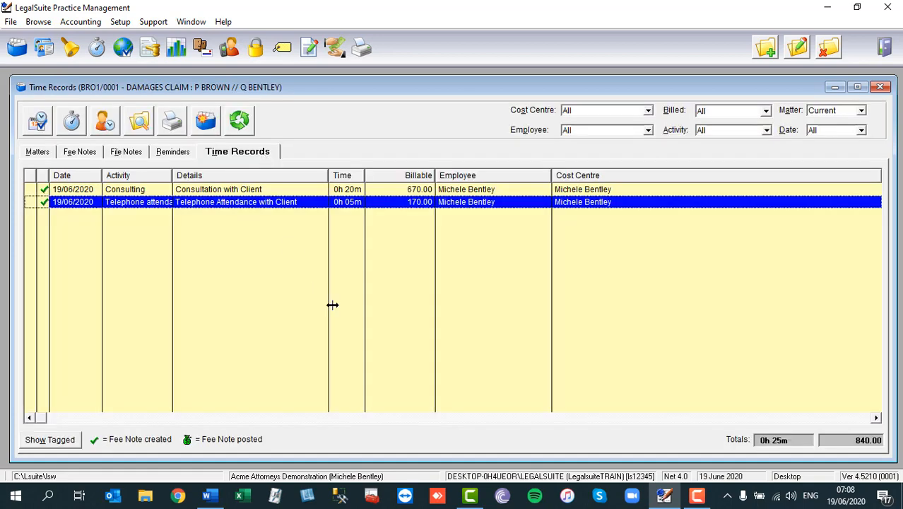